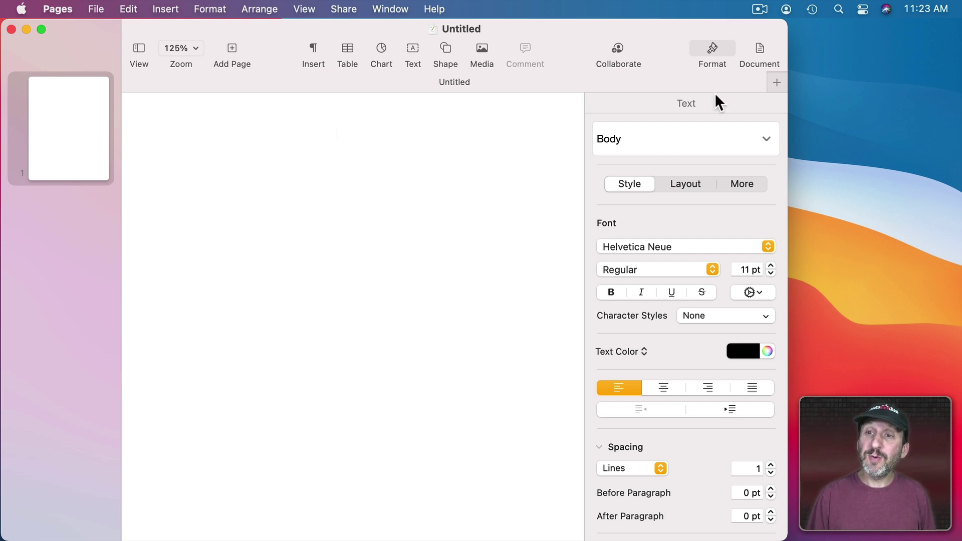
Show the Document inspector settings and bring up the View menu.
click(764, 46)
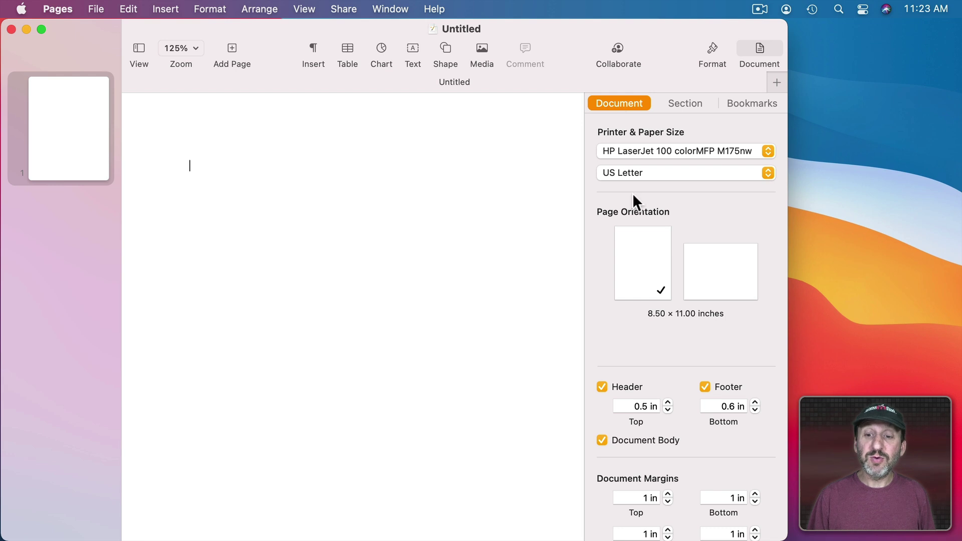
scroll(632, 193, down, 5)
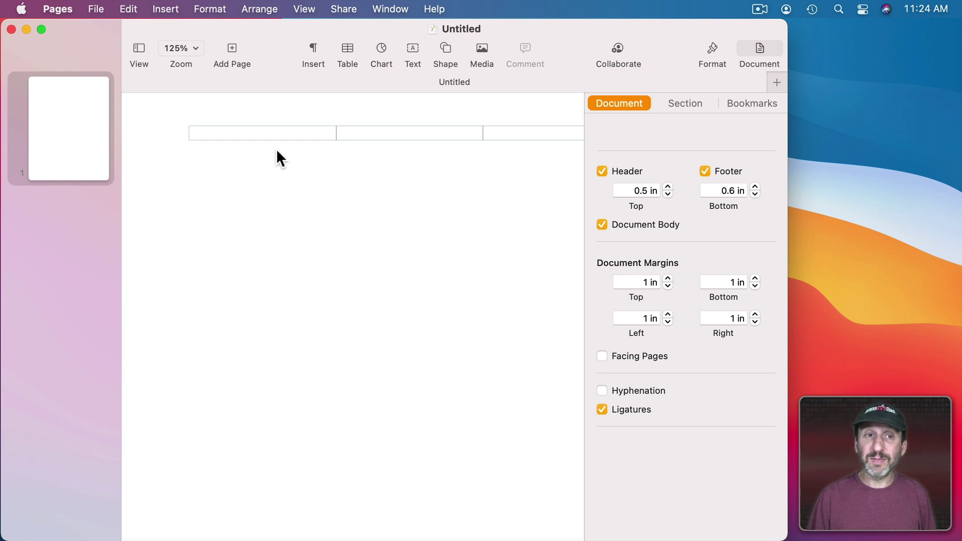
click(301, 8)
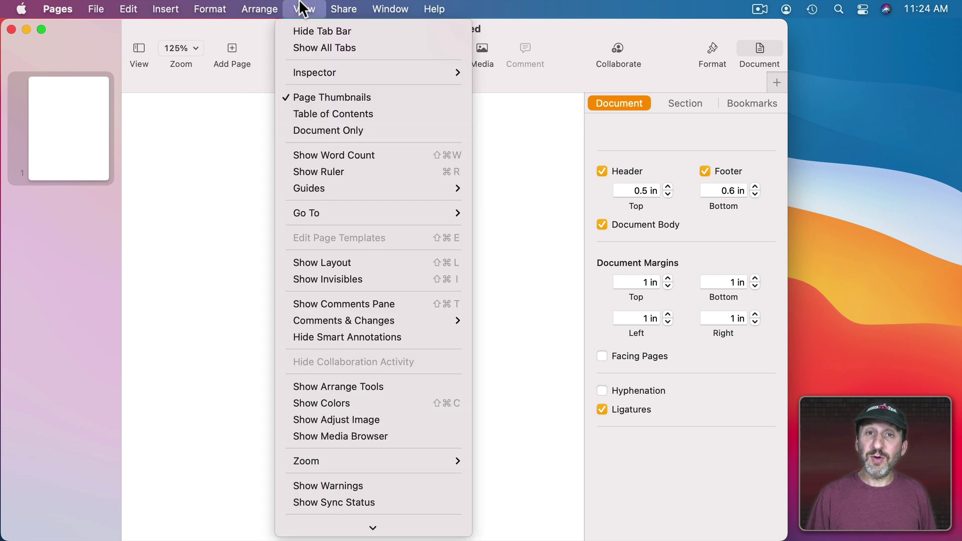
Show the ruler above the page and zoom the view out to 75%.
click(323, 173)
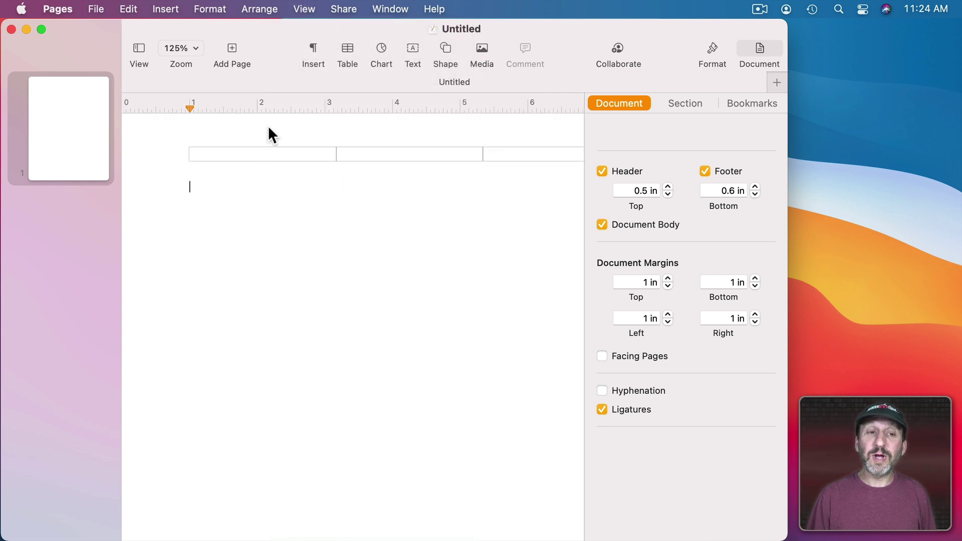
click(189, 48)
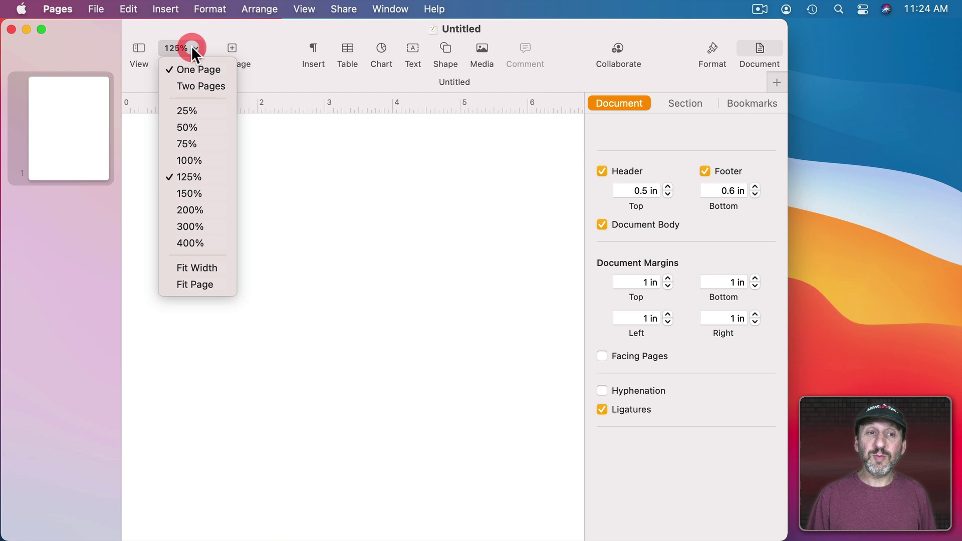
click(195, 145)
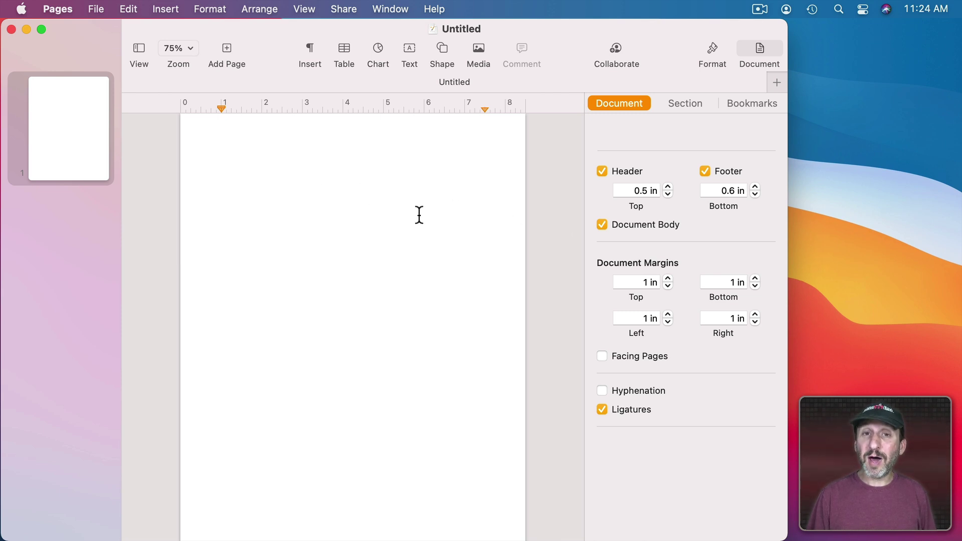
Show Layout outlines of the header, body and footer areas.
click(304, 11)
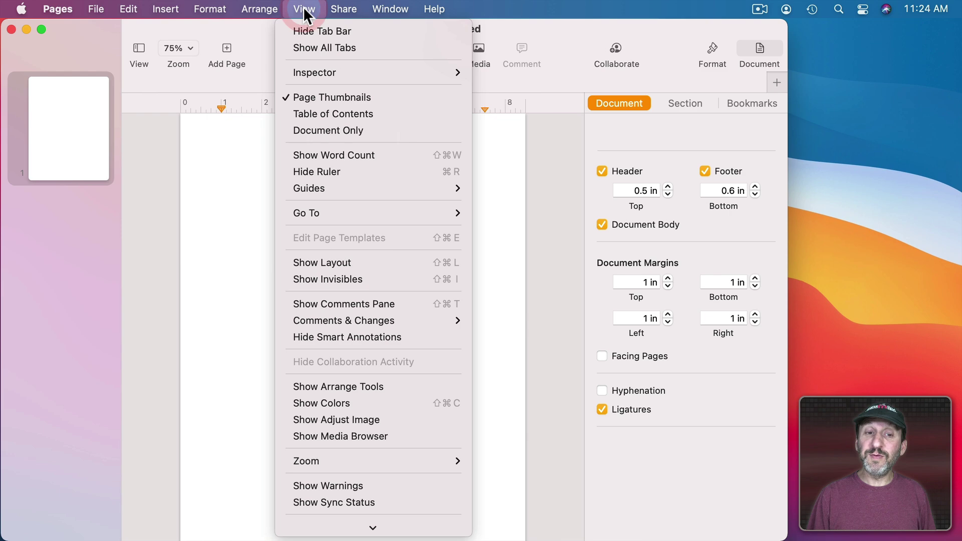
click(343, 262)
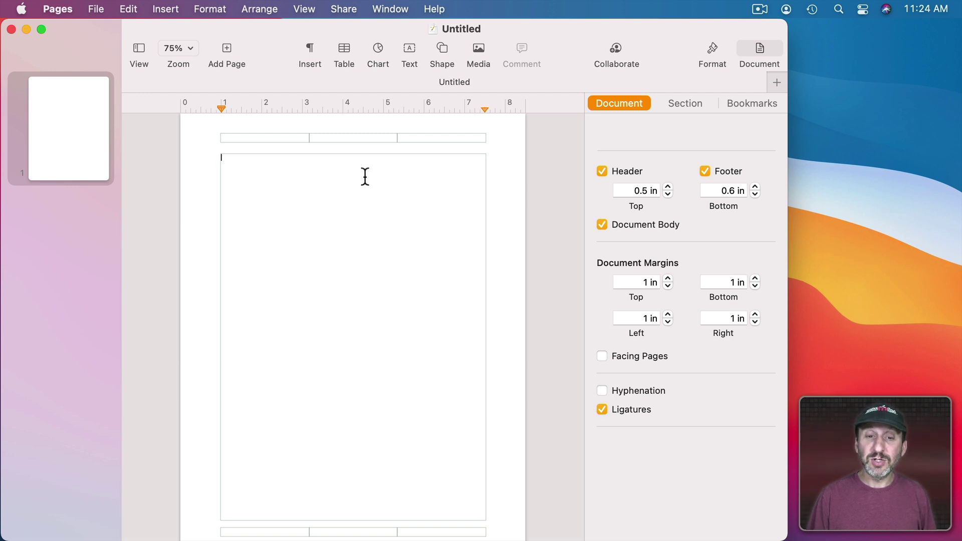
Try the top, bottom, left and right margin steppers and return each to 1 in.
click(666, 285)
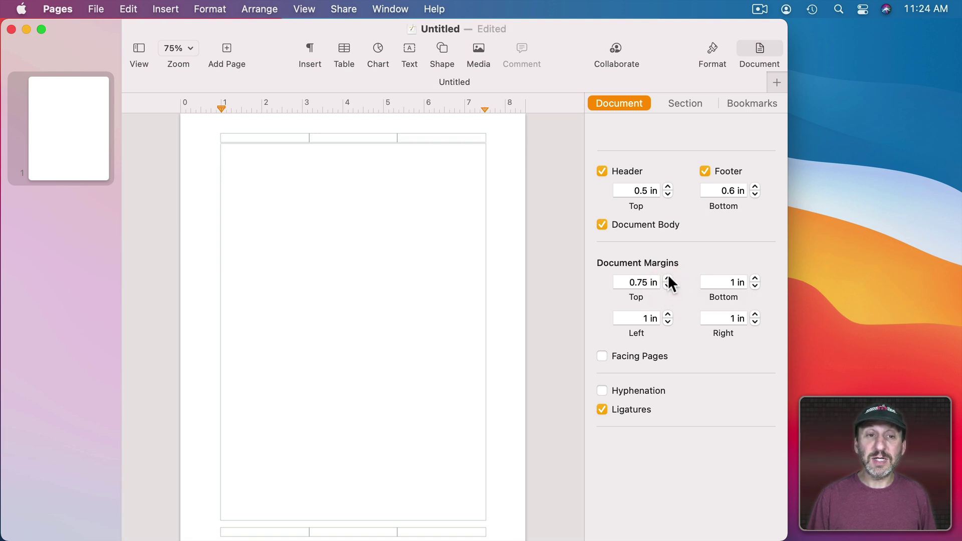
click(667, 276)
click(667, 286)
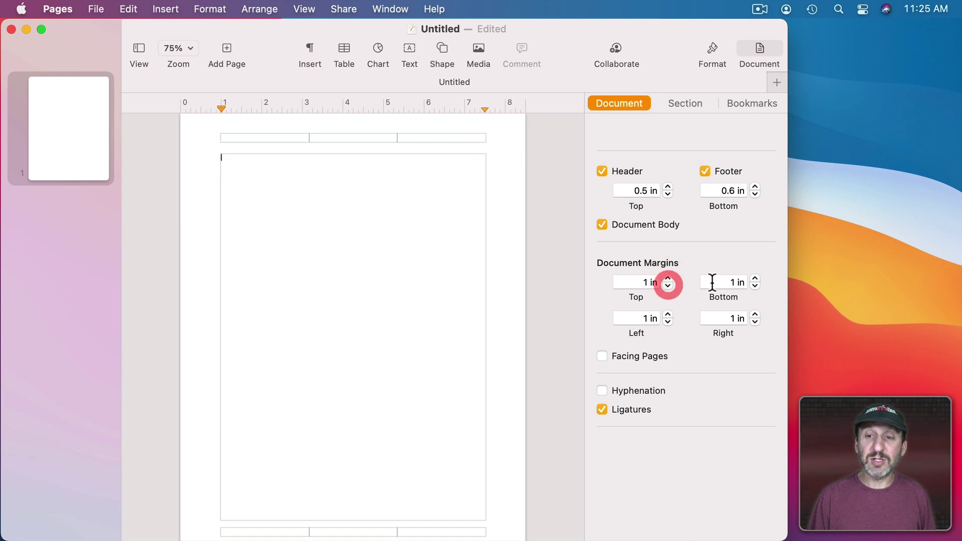
click(755, 286)
click(755, 278)
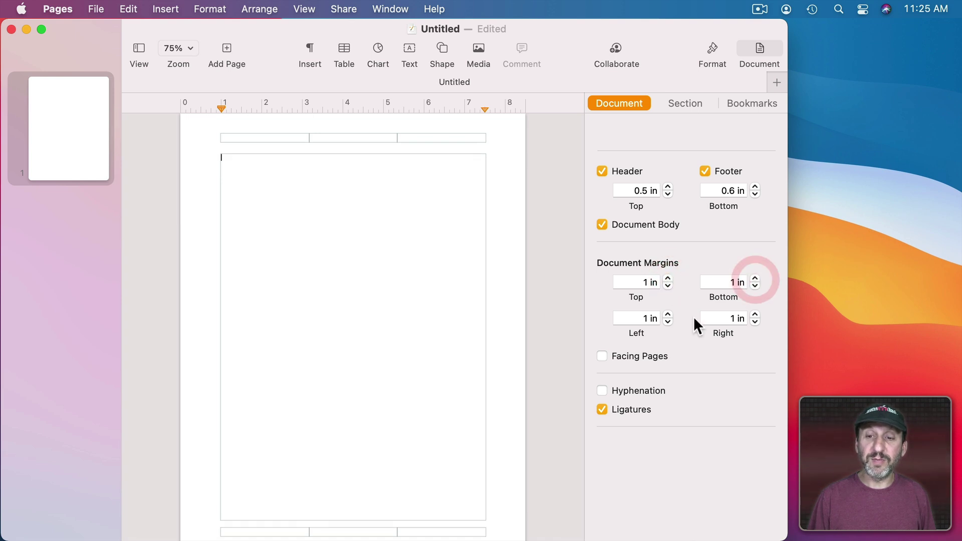
click(667, 314)
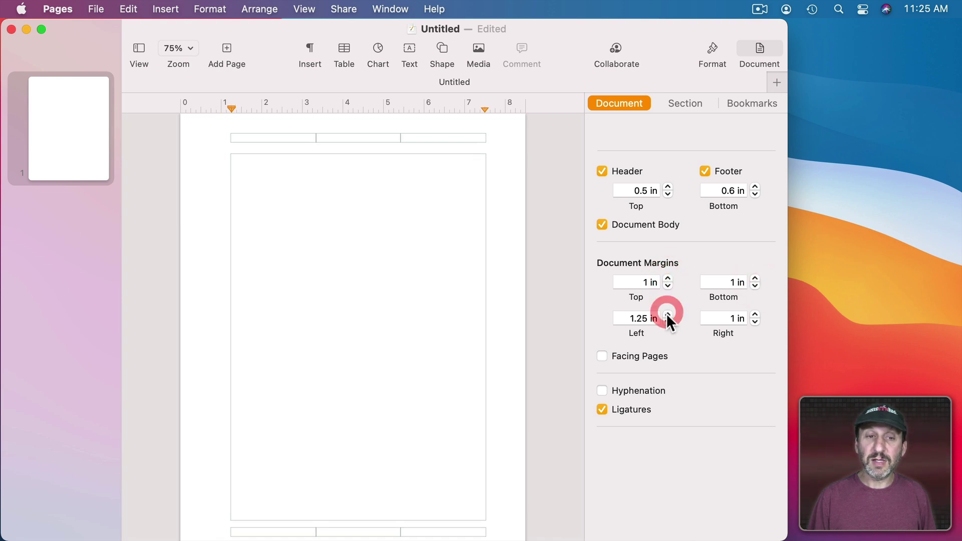
click(755, 315)
click(754, 322)
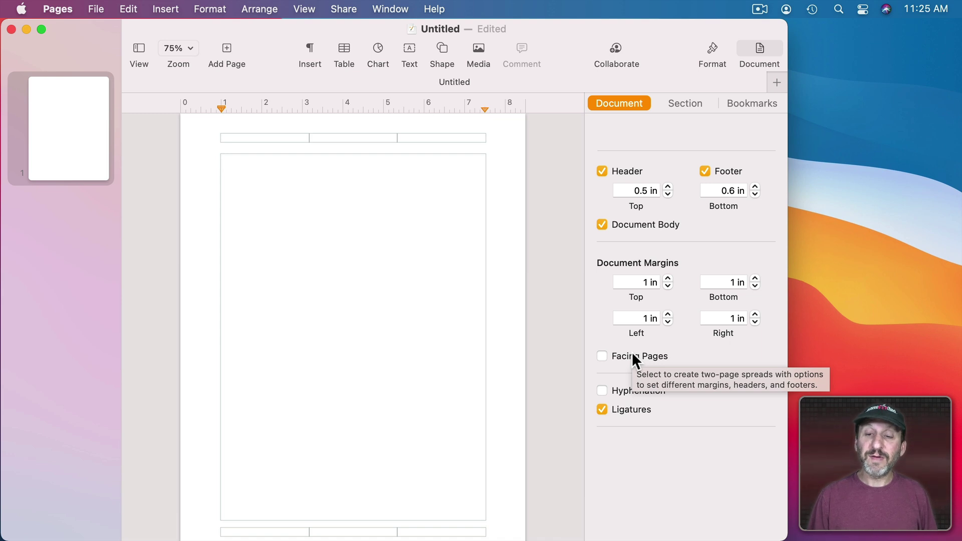
Turn on Facing Pages and insert two page breaks to make three pages.
click(631, 353)
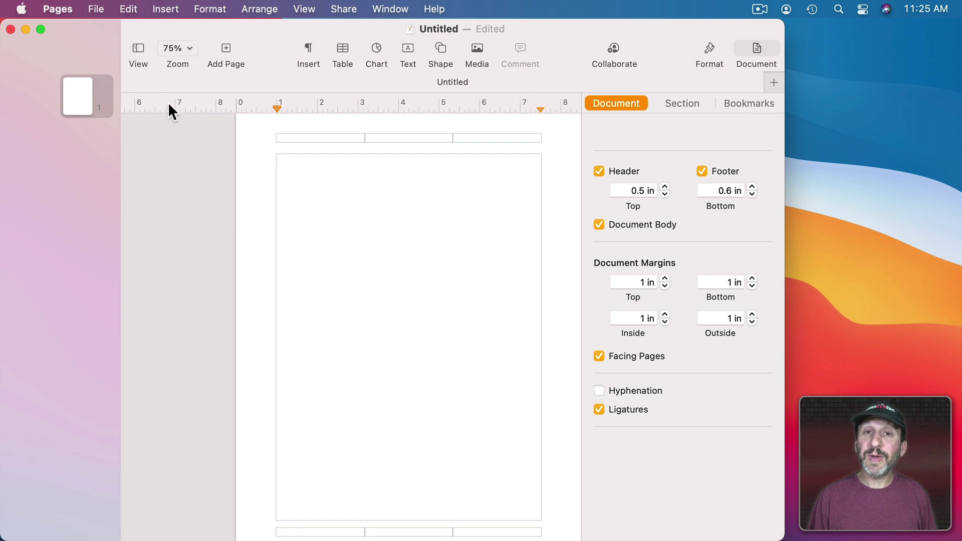
click(158, 9)
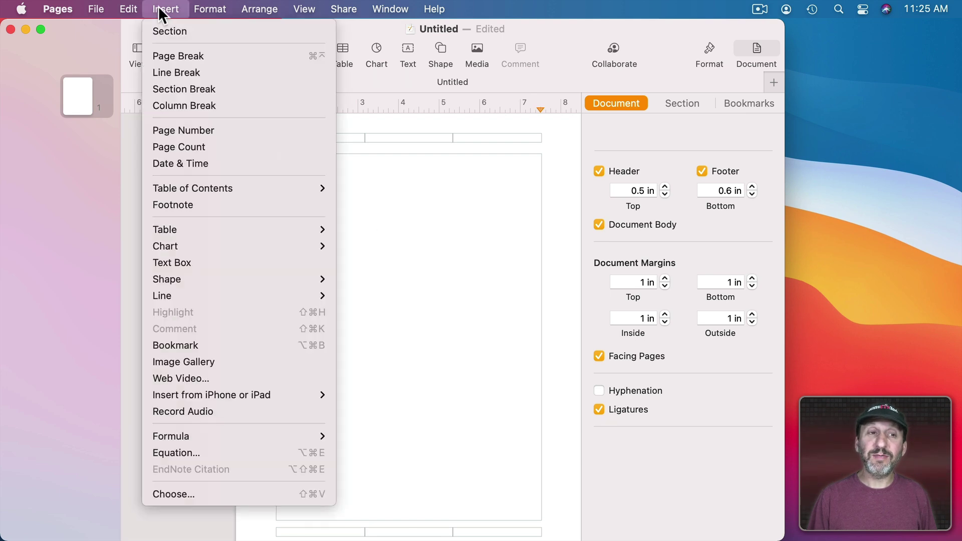
click(174, 56)
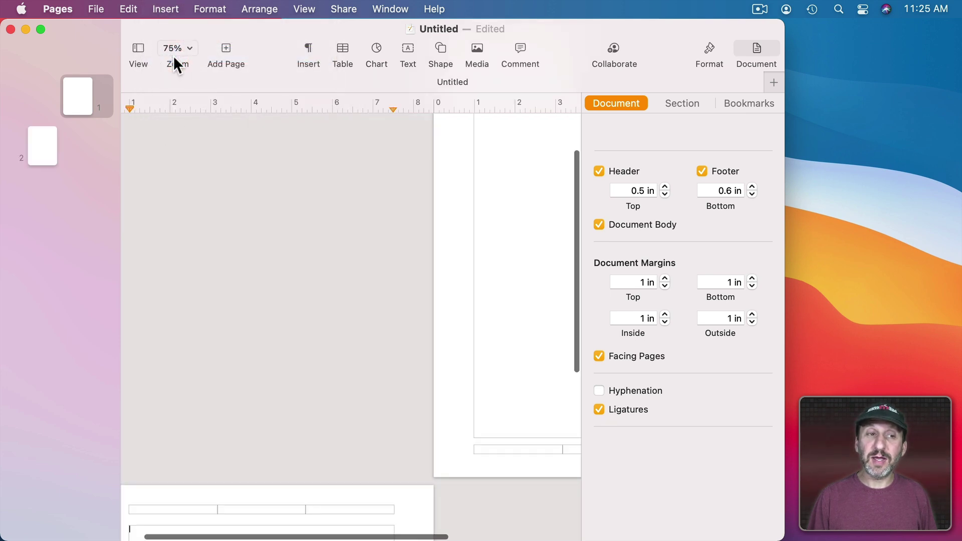
click(161, 8)
click(173, 53)
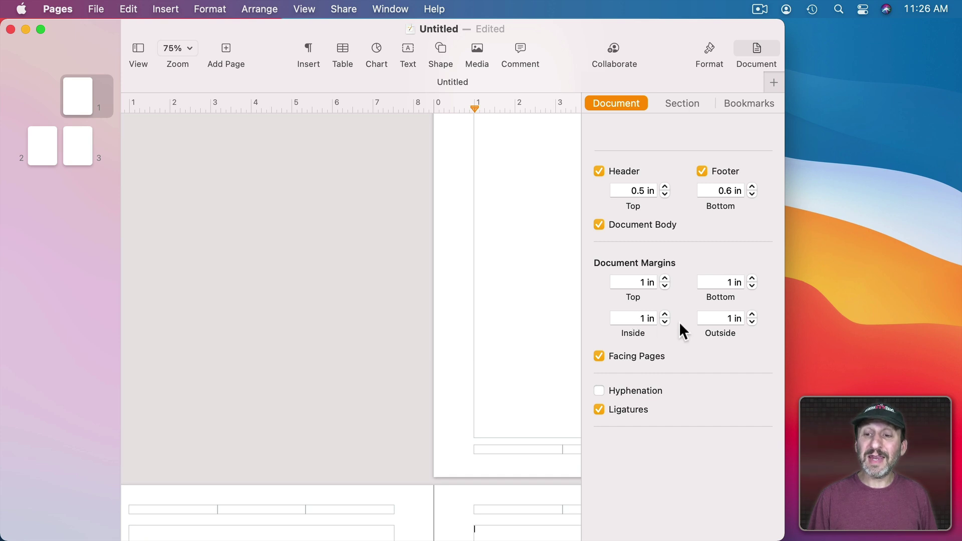
scroll(419, 345, down, 1)
scroll(418, 344, down, 4)
scroll(418, 344, down, 2)
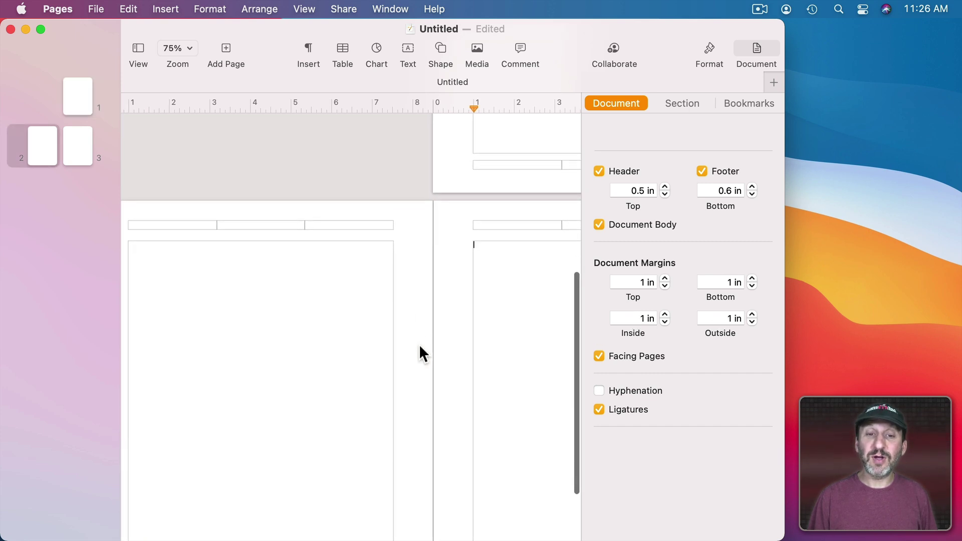
Bump the Inside margin to 1.25 in on the right-hand page, then turn Facing Pages off.
click(457, 251)
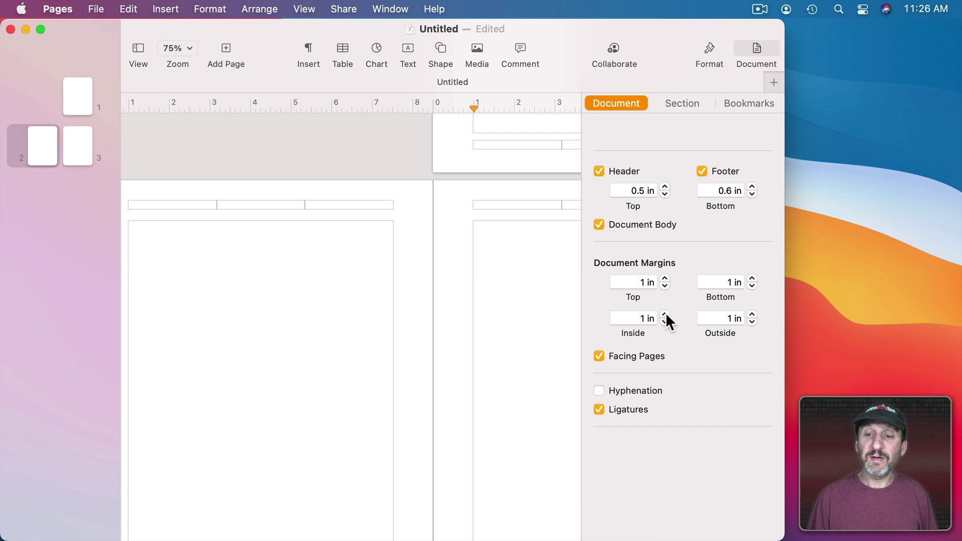
click(665, 314)
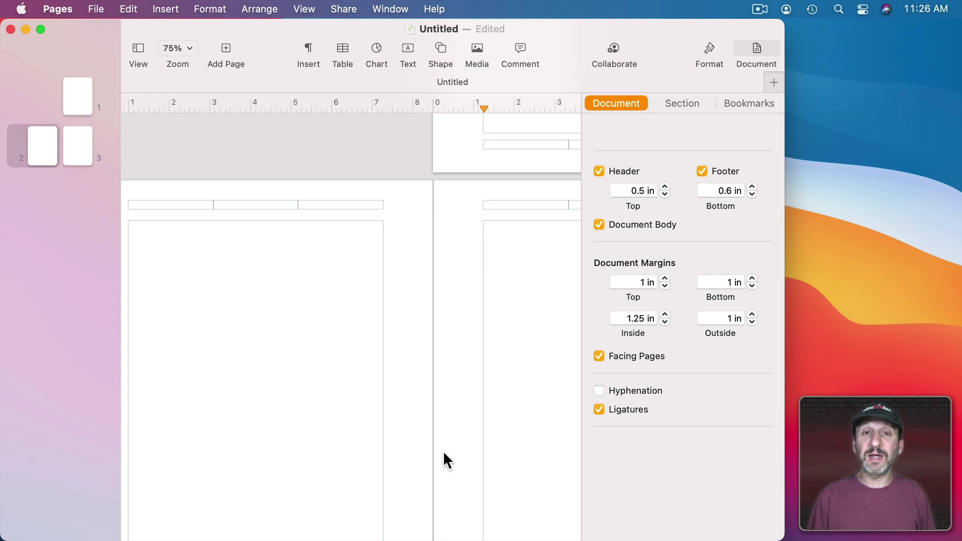
click(609, 355)
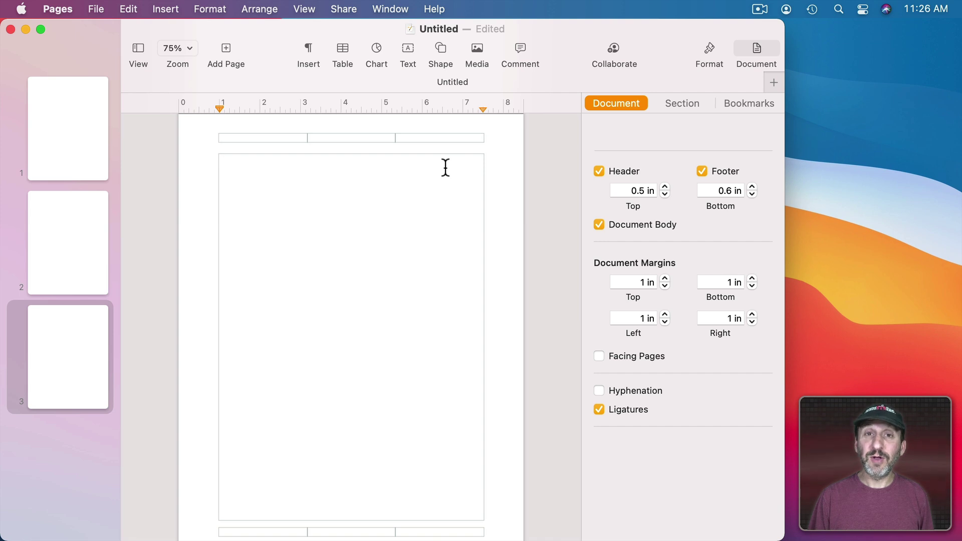
Paste two Lorem ipsum paragraphs and try a 1.25 in left margin before restoring 1 in.
text(Aenean eu leo quam. Pellentesque ornare sem lacinia quam venenatis vestibulum. Vestibulum id ligula porta felis euismod semper. Lorem ipsum dolor sit amet, consectetur adipiscing elit. Nullam id dolor id nibh ut id elit. Aenean eu leo quam. Pellentesque ornare sem lacinia quam venenatis vestibulum. Vestibulum id ligula porta felis euismod semper. Lorem ipsum dolor sit amet, consectetur adipiscing elit. Nullam id dolor id nibh ut id elit.)
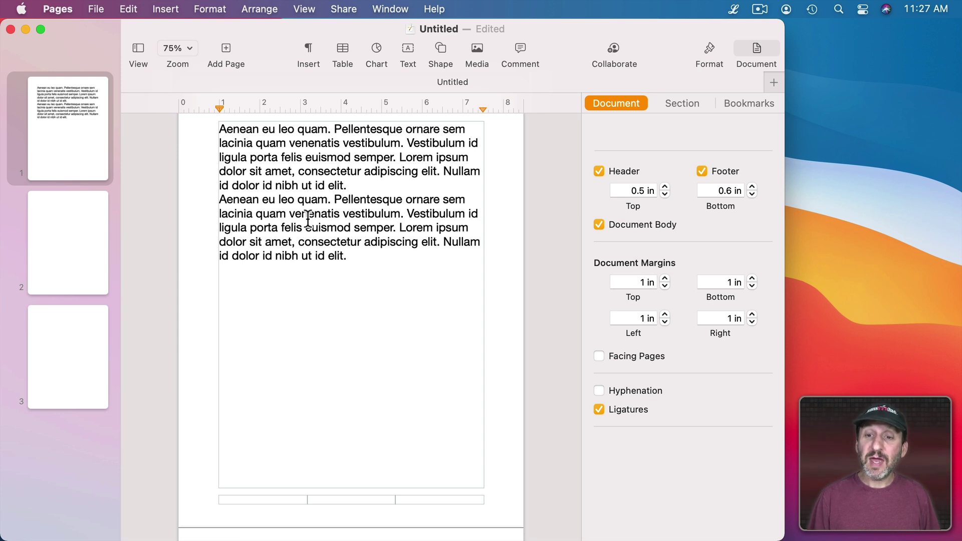
click(665, 315)
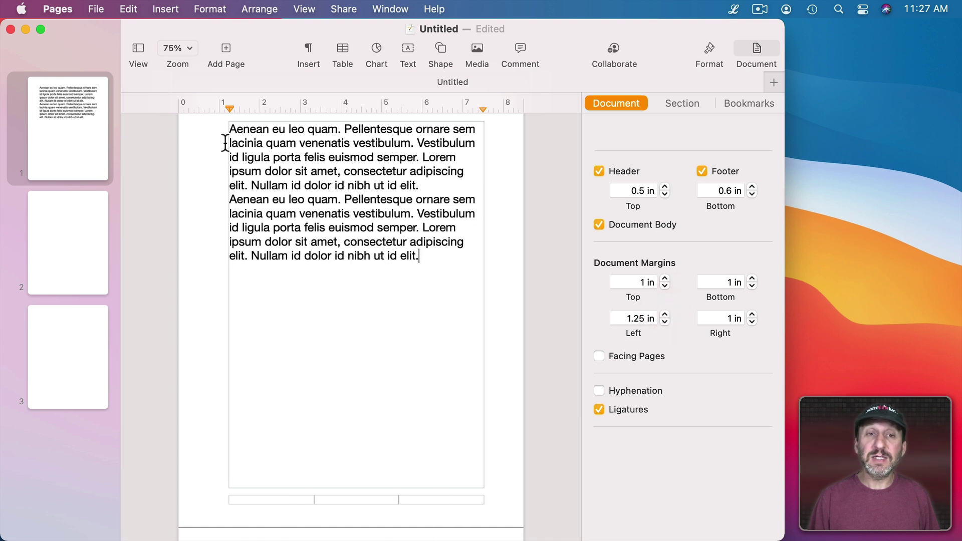
click(664, 322)
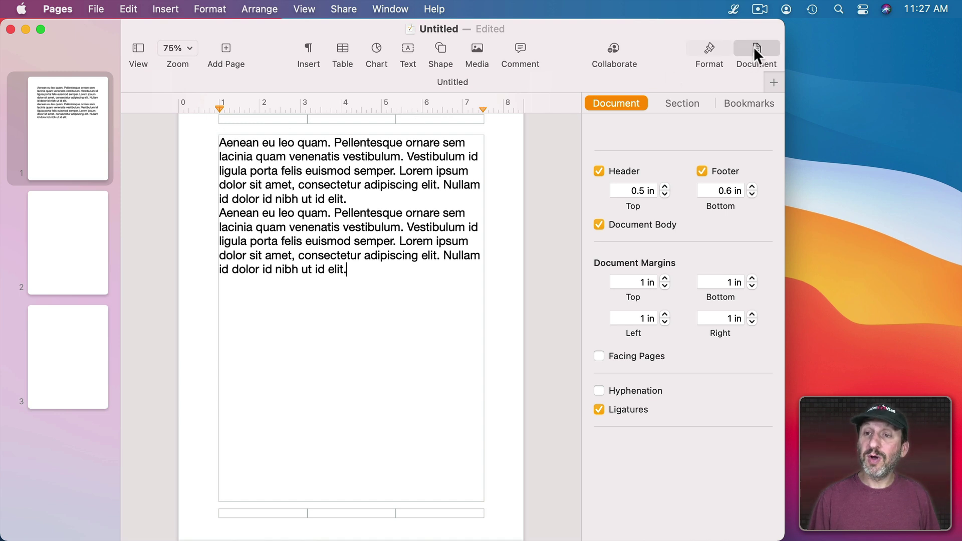
In Format > Layout, try 0.25 in left and right indents on the second paragraph and remove them.
click(700, 49)
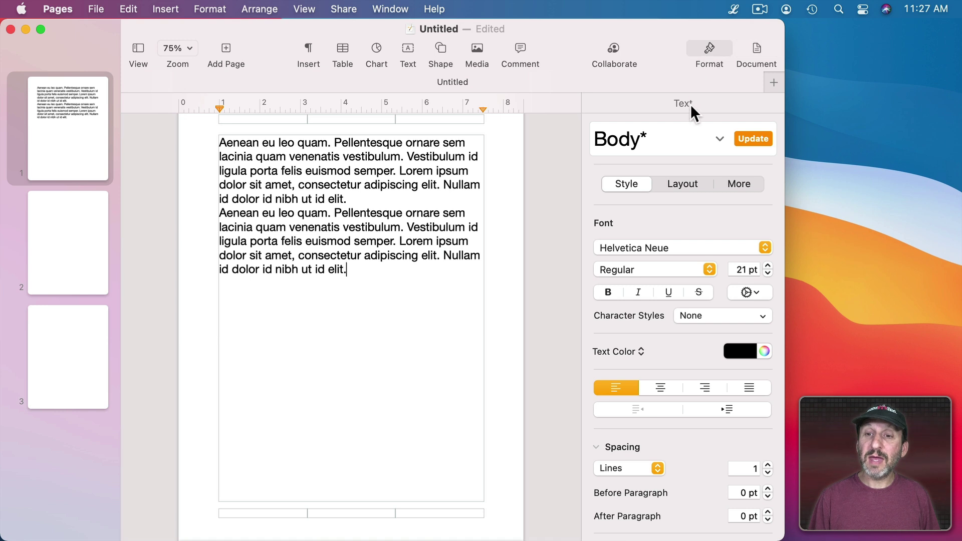
click(683, 185)
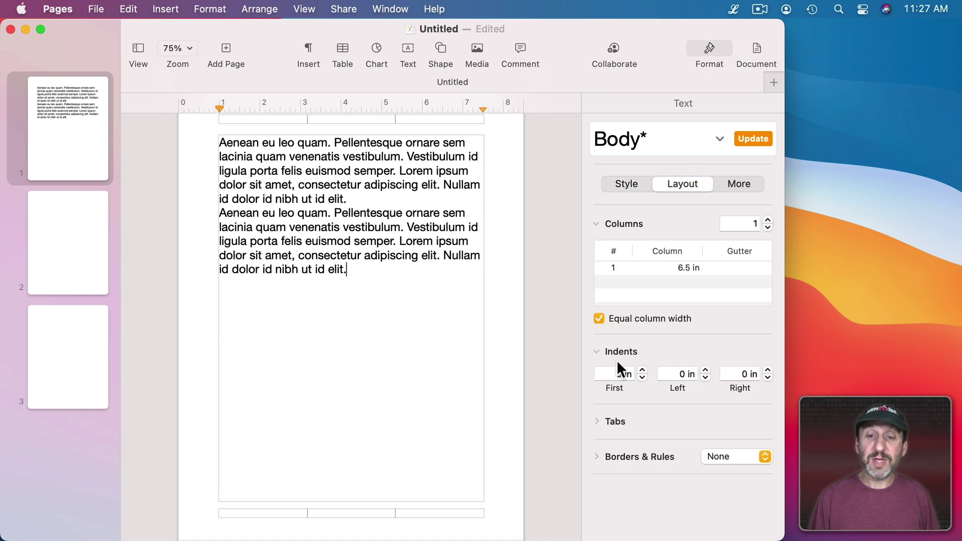
click(705, 369)
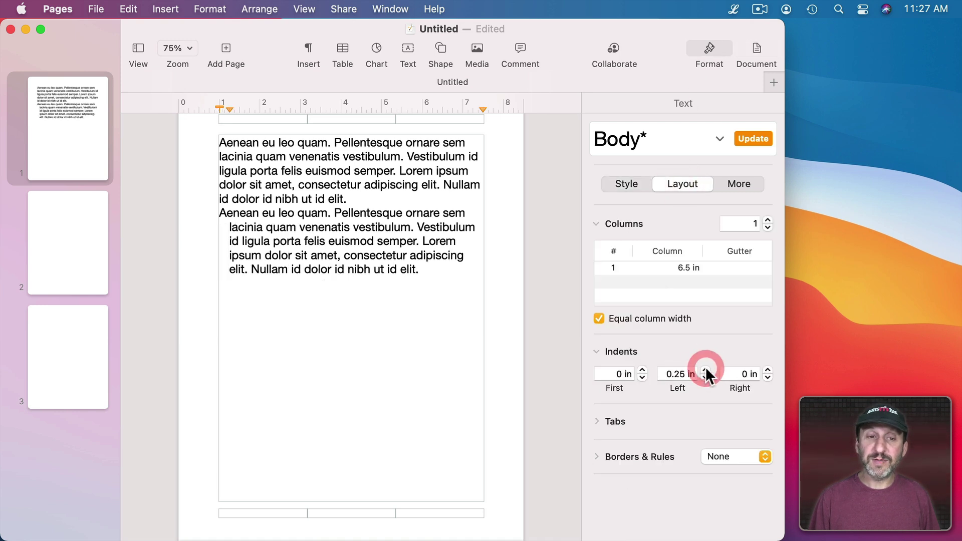
click(768, 369)
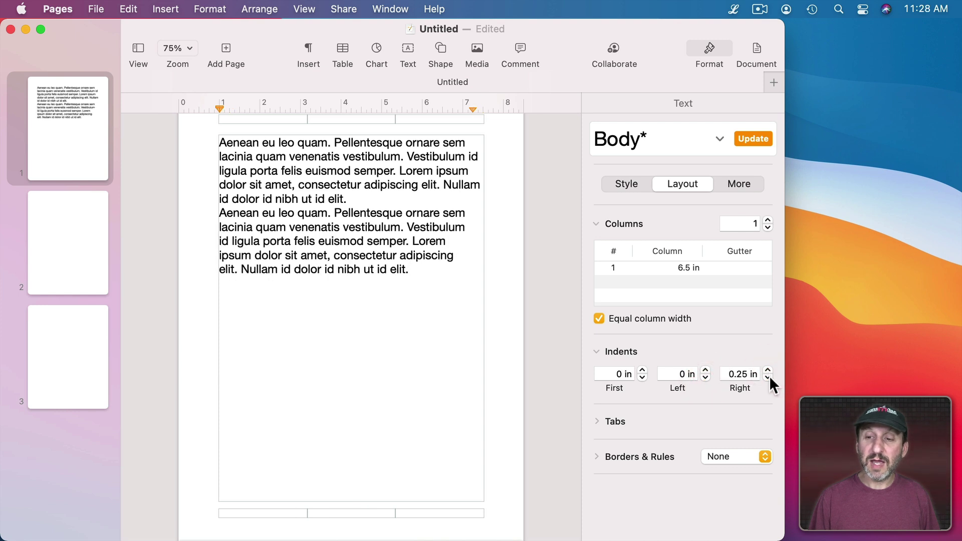
click(768, 378)
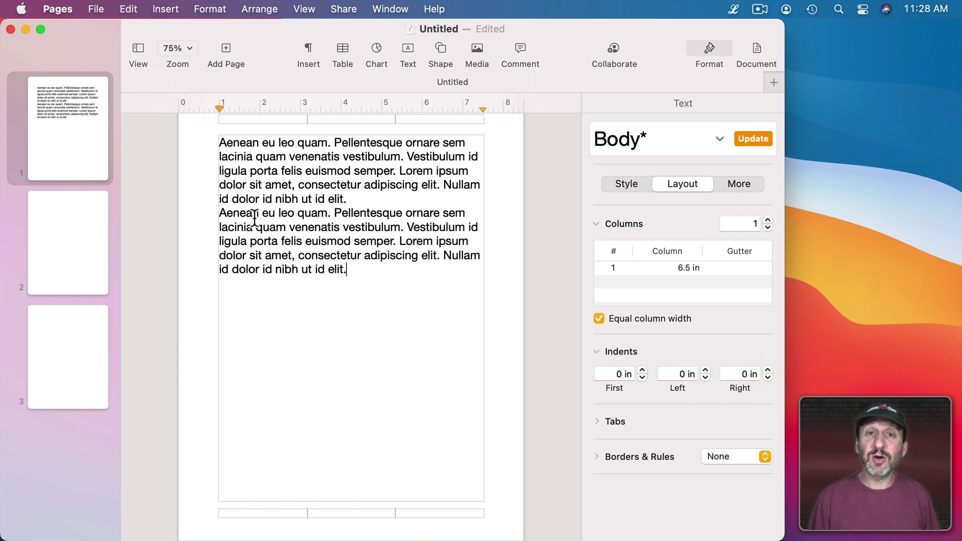
Step the first paragraph's Left and First indents up to 0.75 in.
click(257, 172)
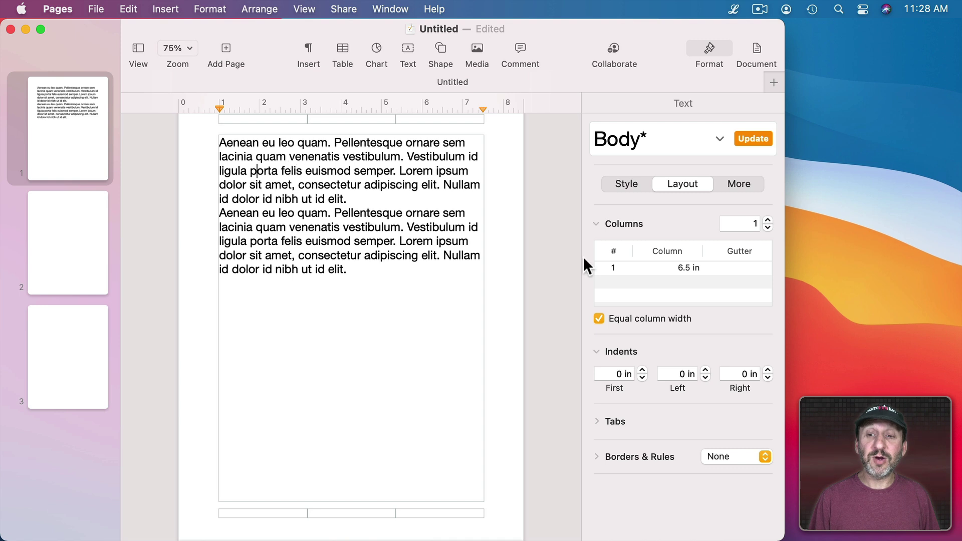
click(705, 370)
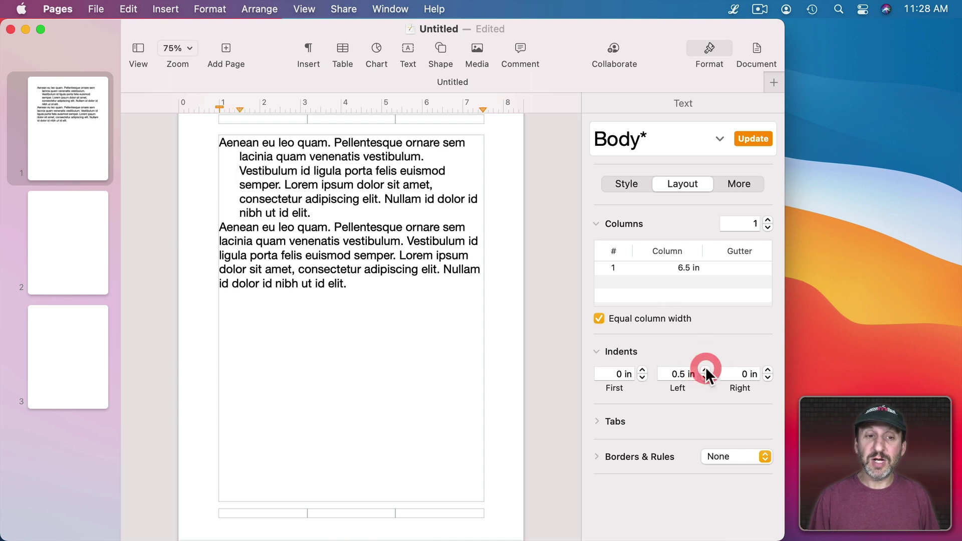
click(706, 369)
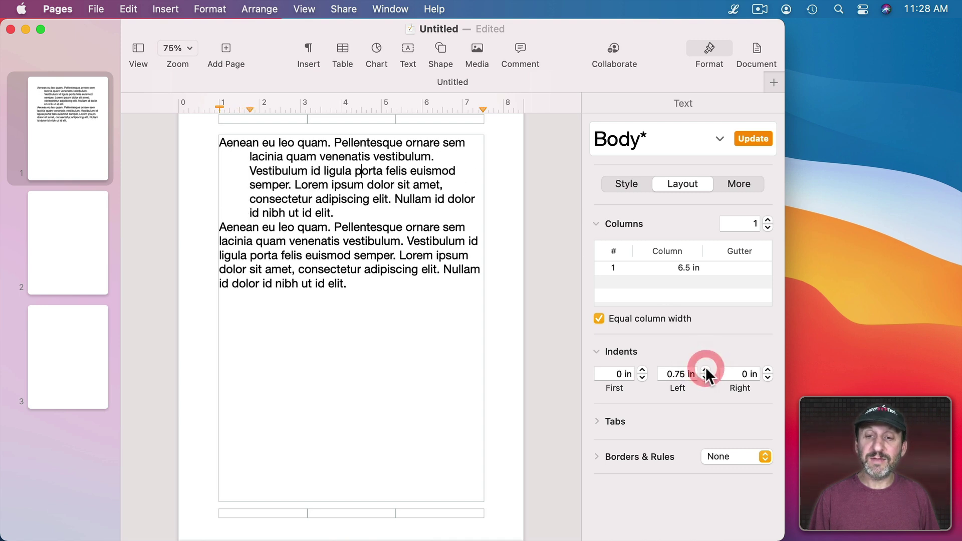
click(643, 369)
click(643, 369)
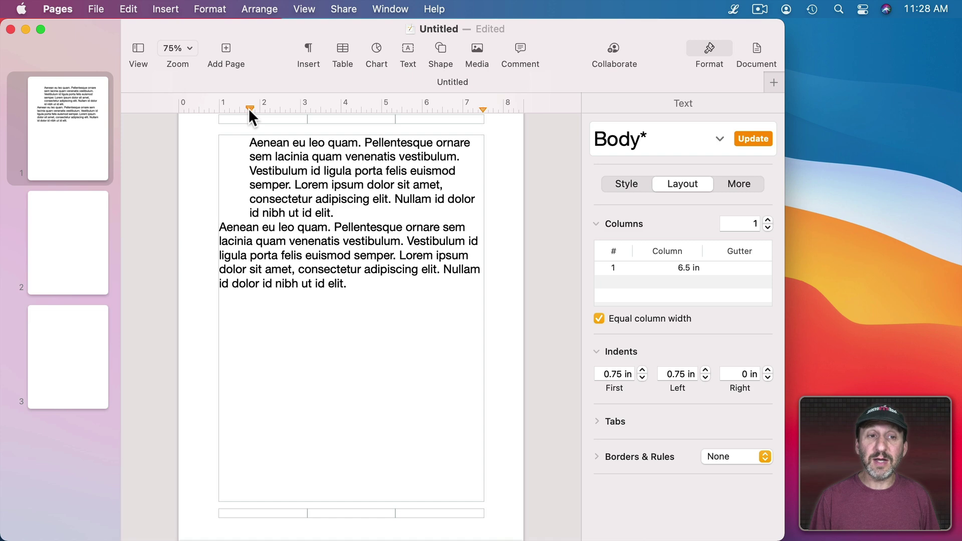
Drag the ruler indent markers to reset the first paragraph's indents to zero.
drag(249, 110, 246, 114)
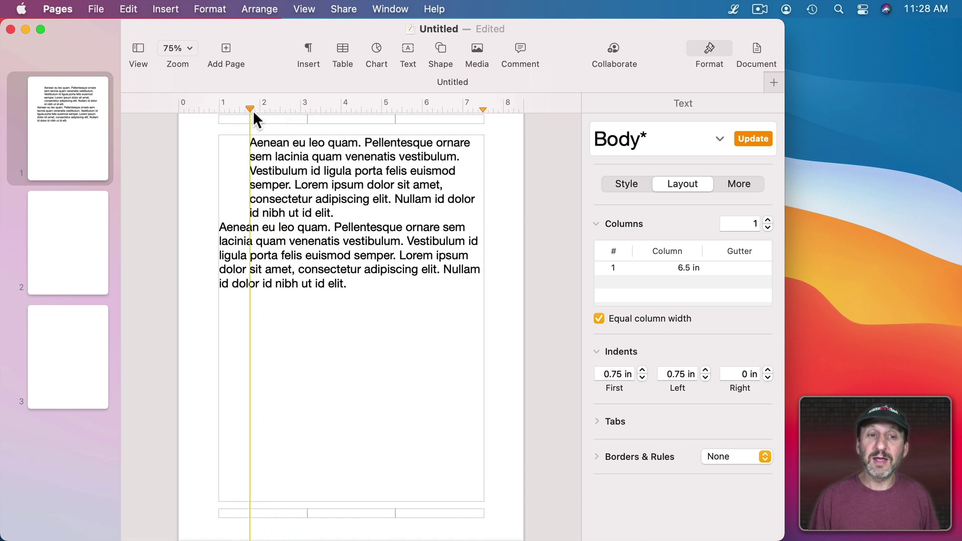
drag(253, 110, 217, 107)
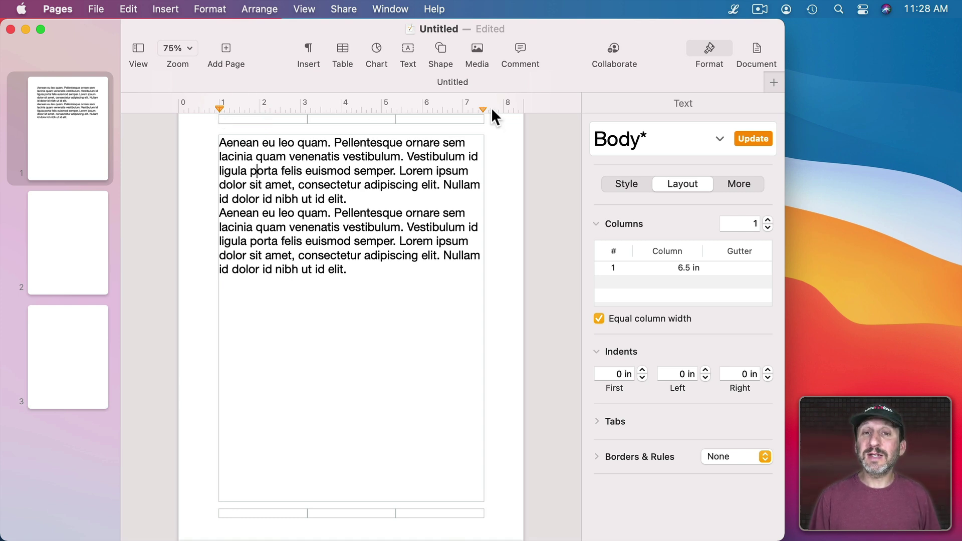
drag(483, 109, 488, 111)
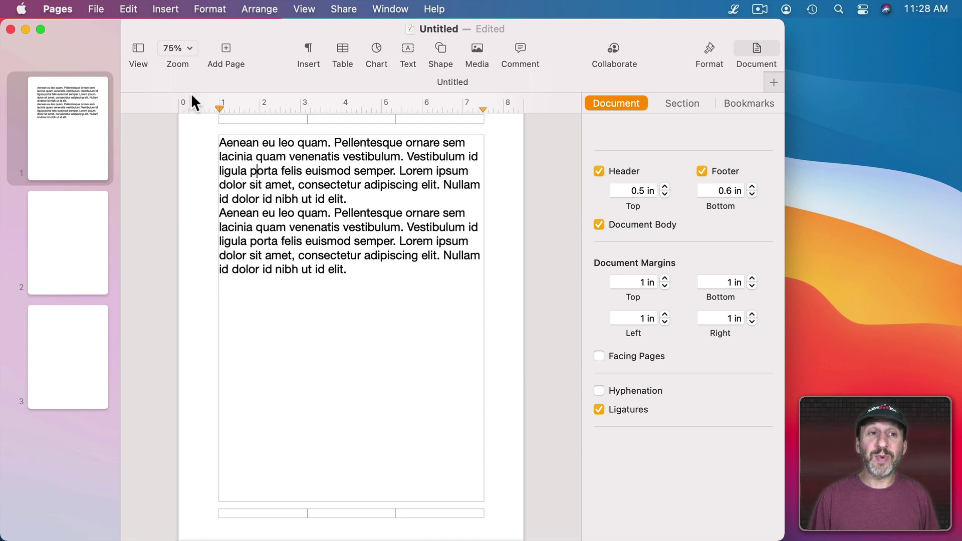
Convert the document to Page Layout via File > Convert to Page Layout and confirm.
click(94, 9)
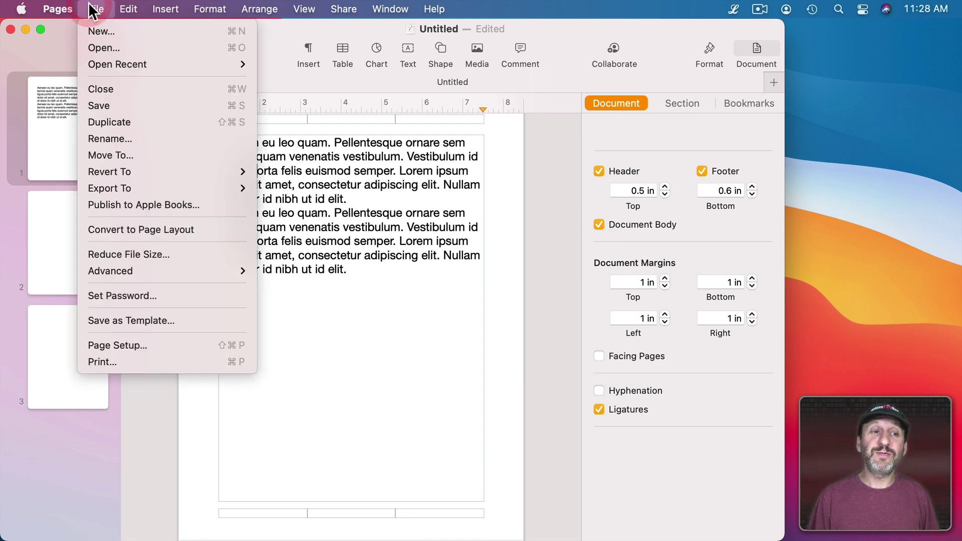
click(127, 224)
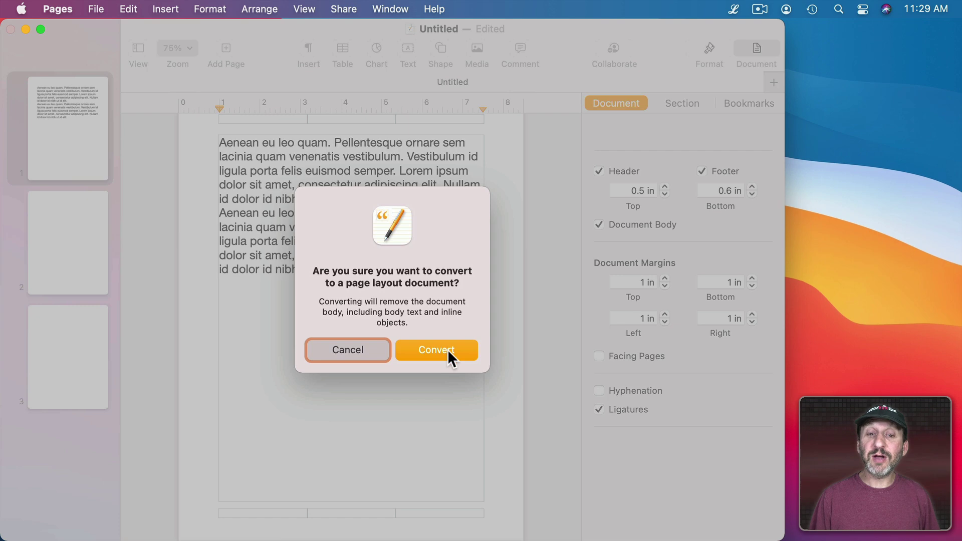
click(448, 350)
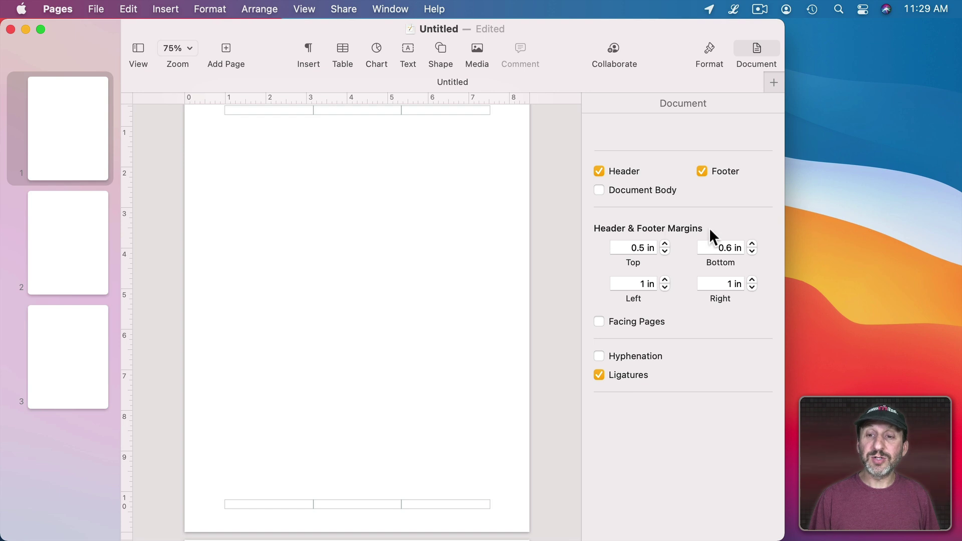
Keep the header margin at 0.5 in, set the footer margin to 0.5 in, and move the text box to the upper left.
click(664, 244)
click(664, 251)
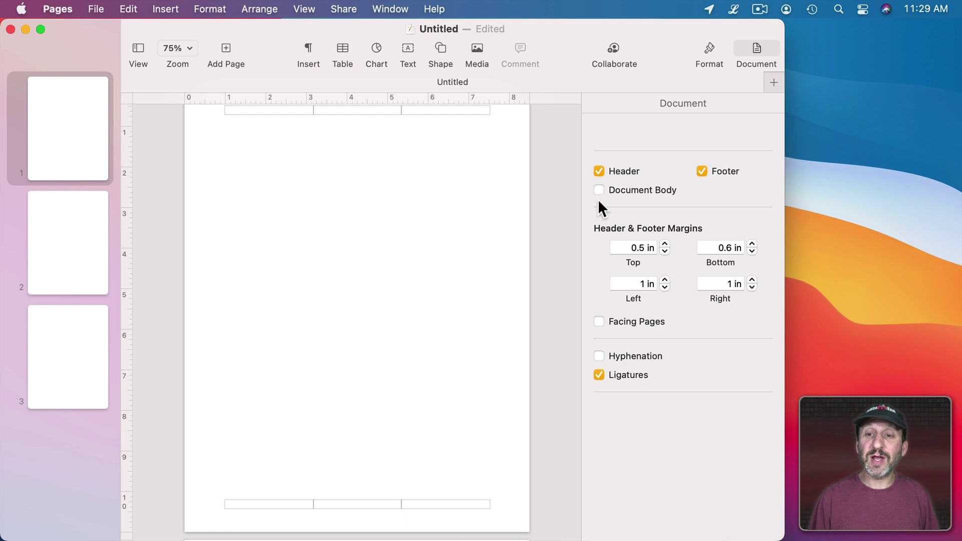
click(752, 251)
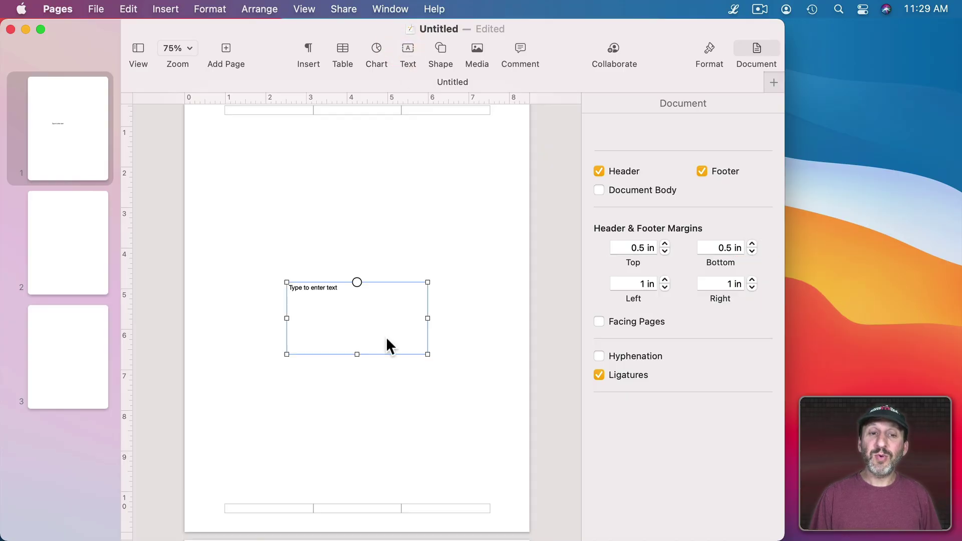
mouse_move(387, 343)
mouse_down()
mouse_move(321, 194)
mouse_move(264, 204)
mouse_move(565, 235)
mouse_move(552, 243)
mouse_move(413, 155)
mouse_move(320, 535)
mouse_move(319, 463)
mouse_move(336, 404)
mouse_move(309, 196)
mouse_up()
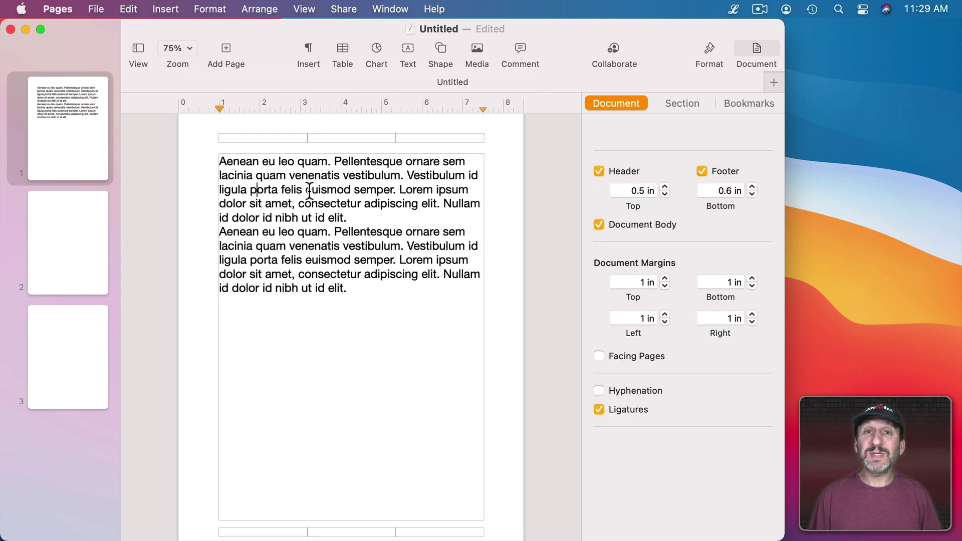
Insert a text box, drag it around within the body text, then delete it.
click(409, 47)
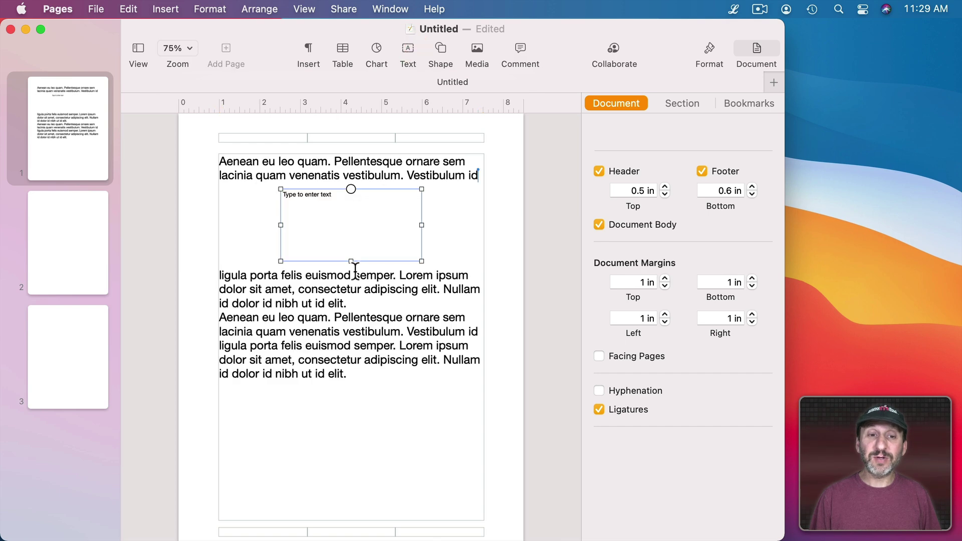
mouse_move(360, 240)
mouse_down()
mouse_move(241, 254)
mouse_move(533, 246)
mouse_up()
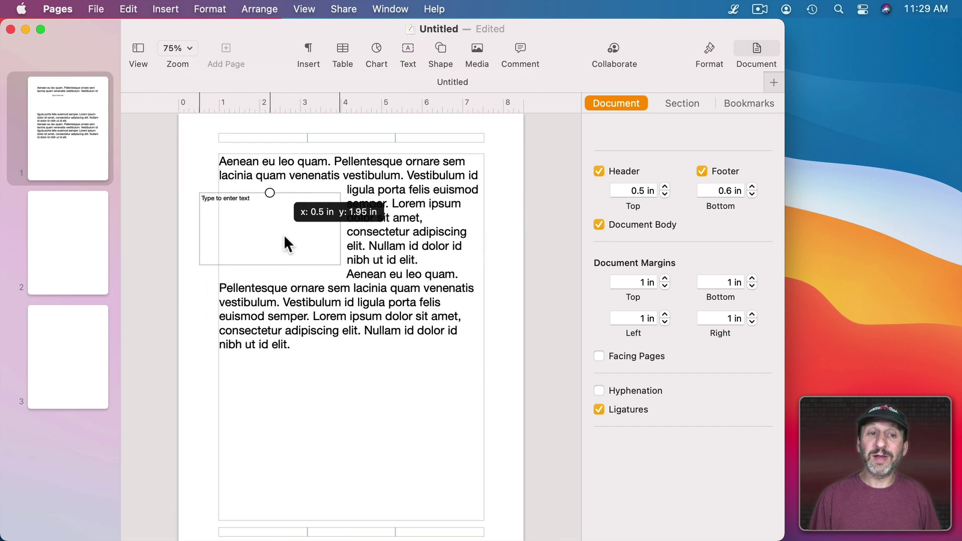
drag(532, 241, 335, 238)
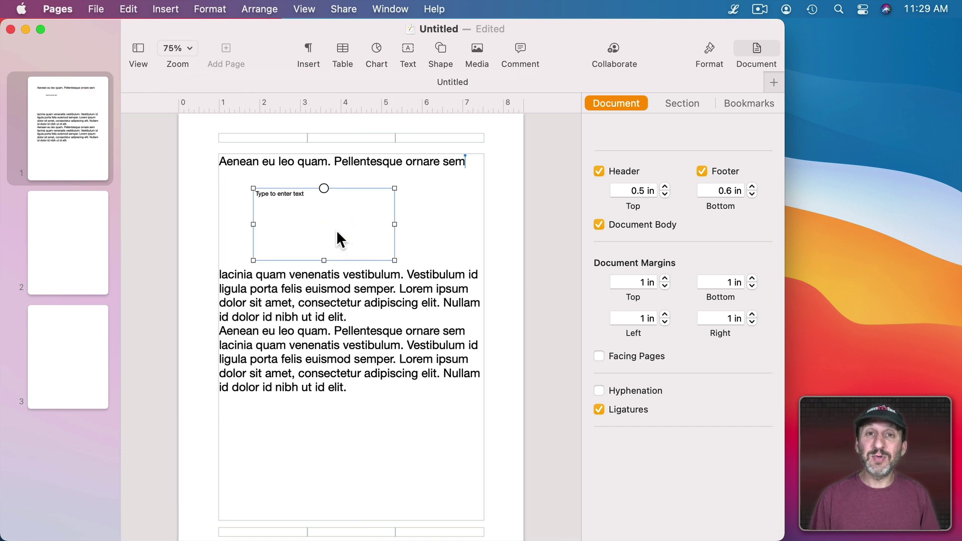
key(BackSpace)
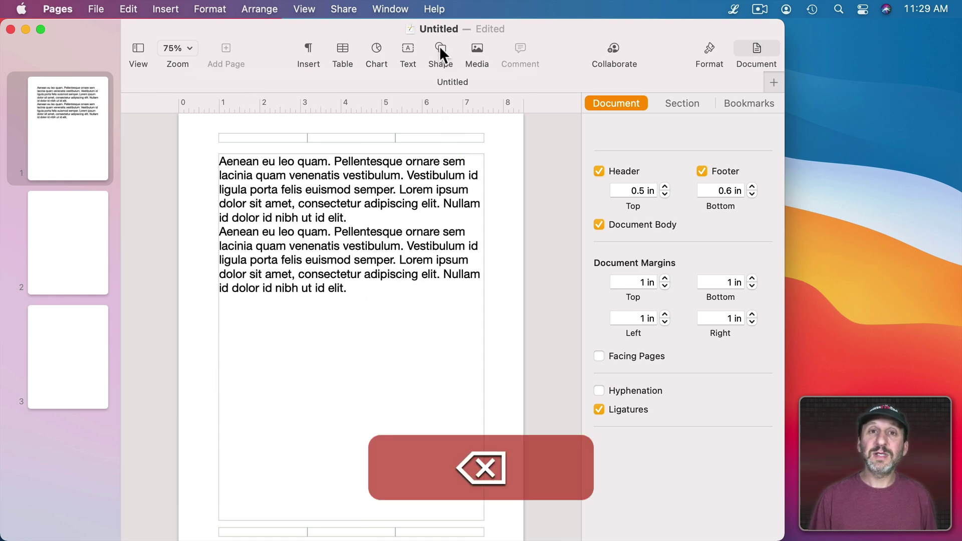
Insert a circle shape, move it within the text, then delete it.
click(441, 51)
click(562, 162)
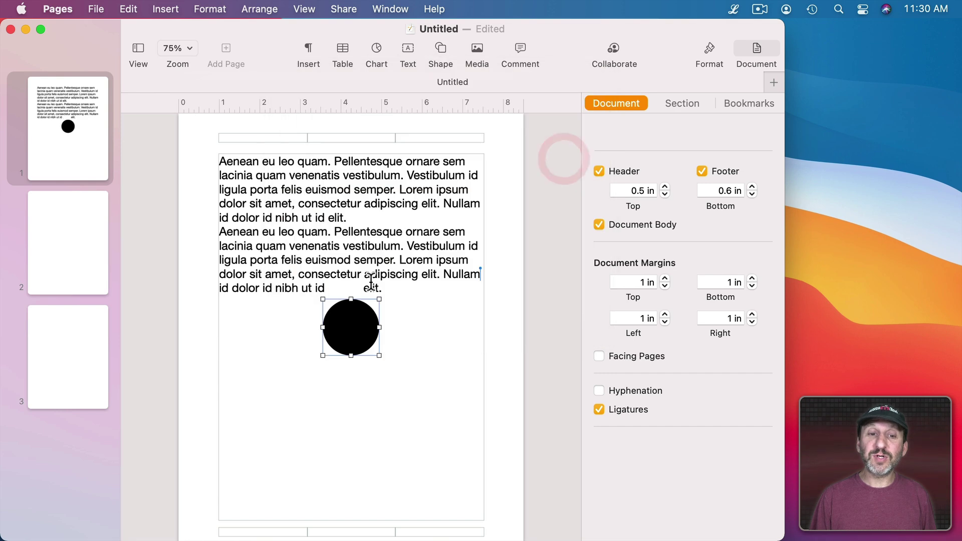
mouse_move(348, 331)
mouse_down()
mouse_move(479, 228)
mouse_move(349, 229)
mouse_up()
key(BackSpace)
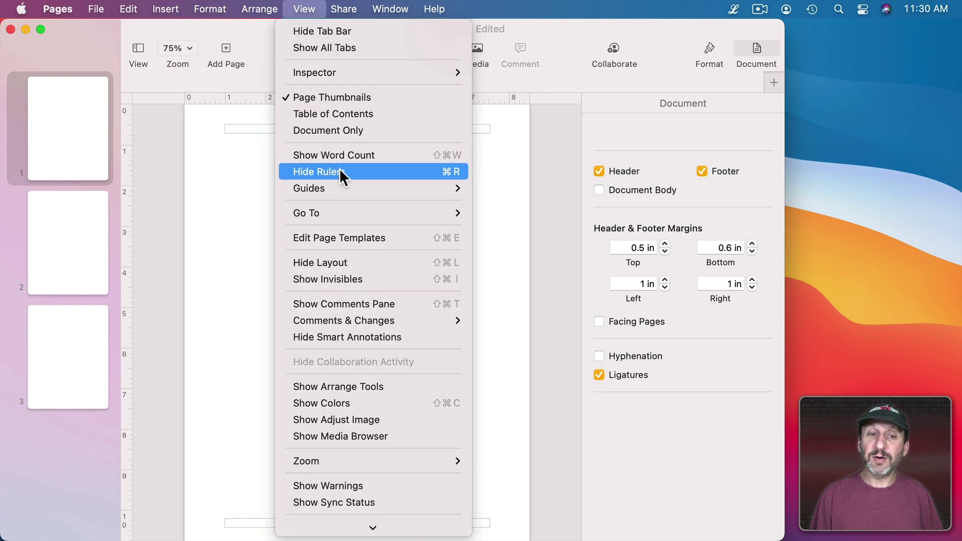
mouse_move(372, 189)
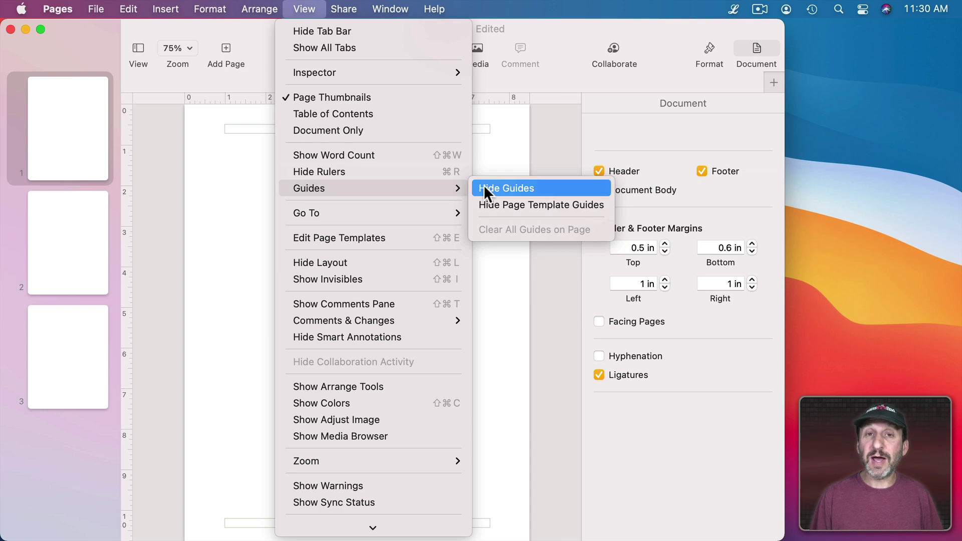
Toggle guides, add vertical guides along both side margins and a horizontal guide 1 in from the top.
click(496, 188)
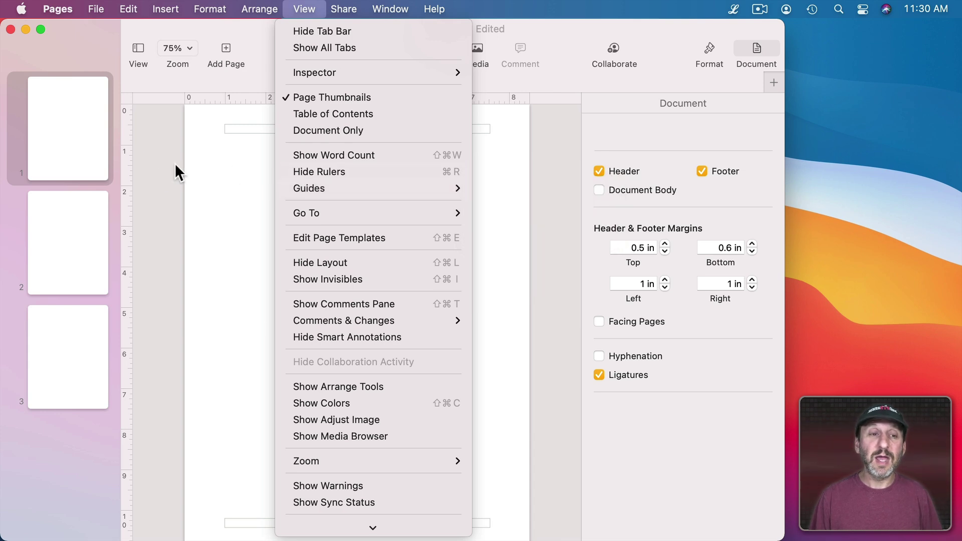
mouse_move(125, 171)
mouse_down()
mouse_move(191, 174)
mouse_move(226, 188)
mouse_up()
drag(127, 192, 488, 197)
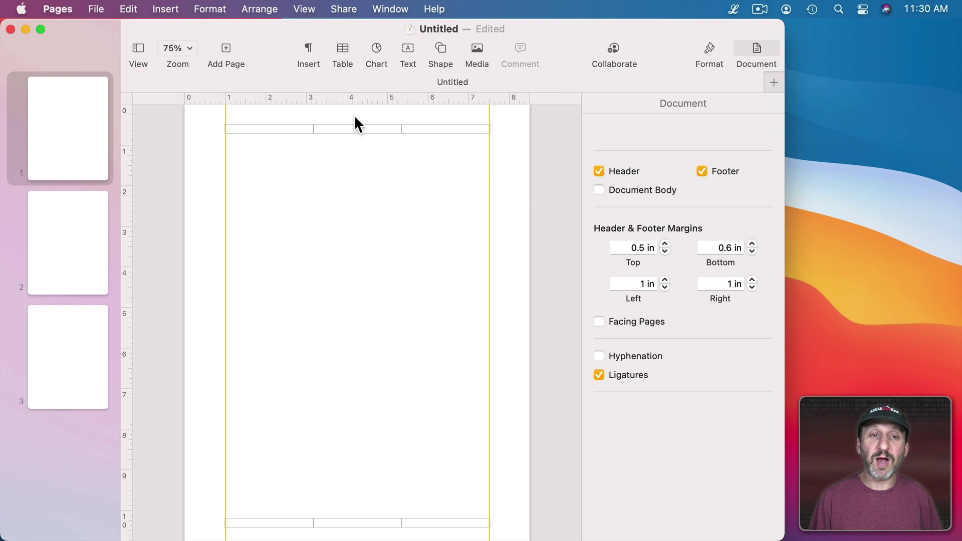
drag(324, 98, 322, 147)
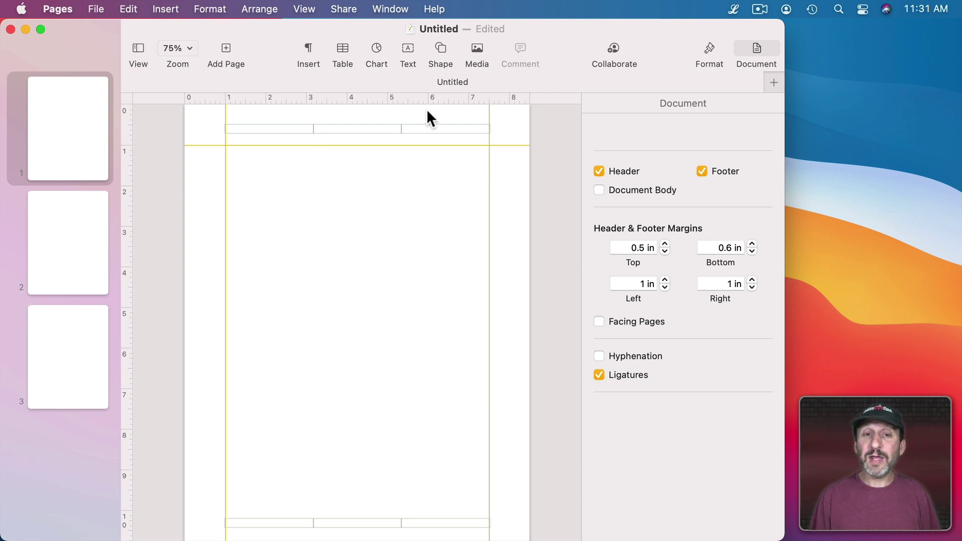
Insert a text box, snap it into the guides' top-left corner, and add another vertical guide mid-page.
click(406, 49)
mouse_move(350, 294)
mouse_down()
mouse_move(299, 195)
mouse_move(273, 201)
mouse_up()
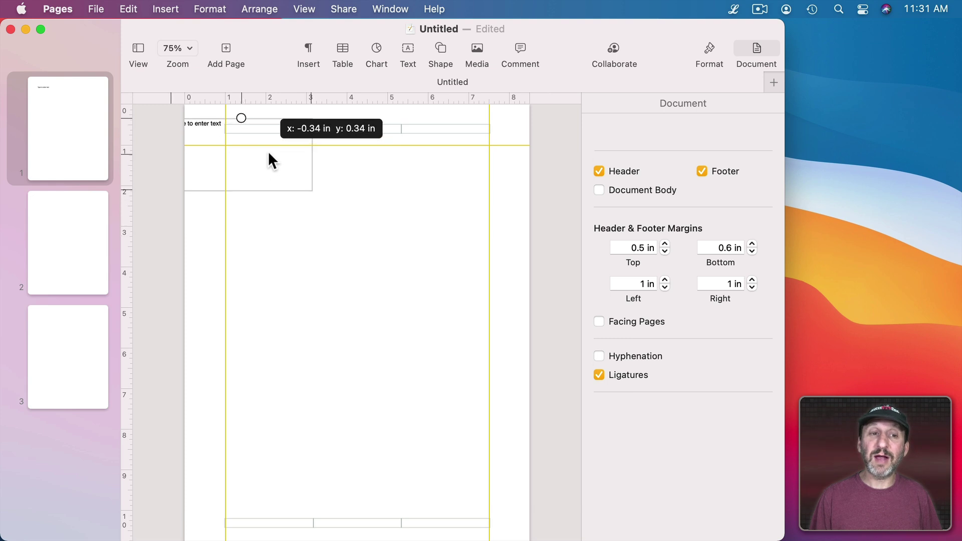
mouse_move(273, 198)
mouse_down()
mouse_move(324, 195)
mouse_move(293, 182)
mouse_up()
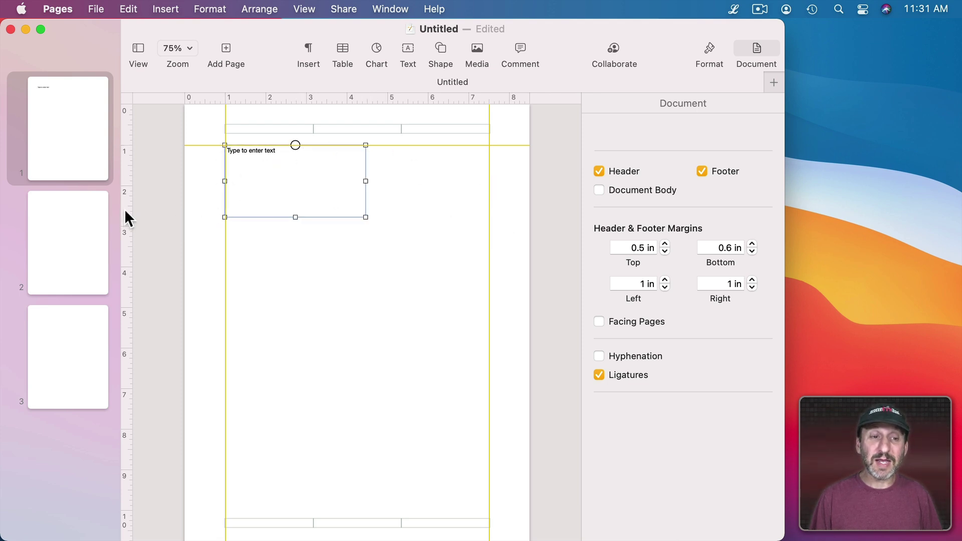
mouse_move(124, 209)
mouse_down()
mouse_move(359, 200)
mouse_move(509, 216)
mouse_move(107, 199)
mouse_up()
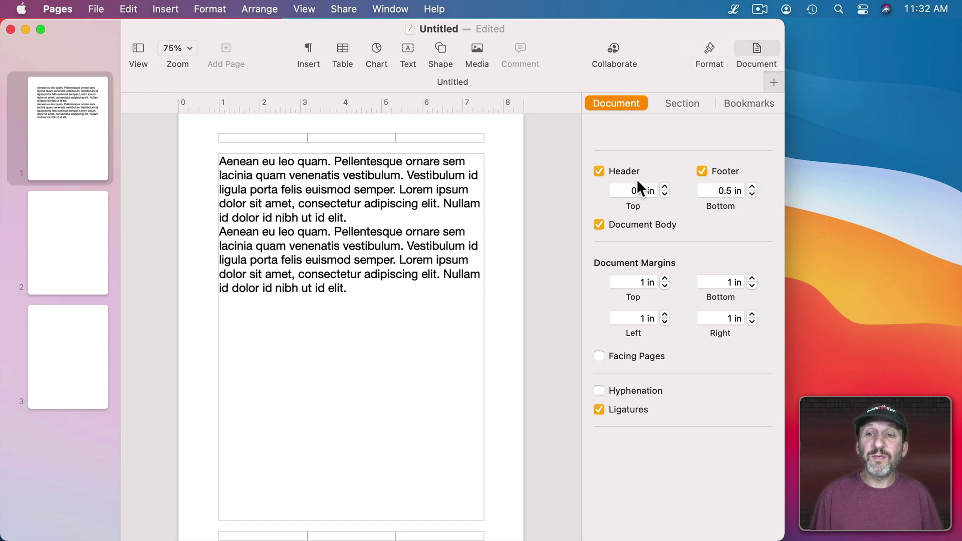
Nudge the header and top margins and restore them, then set left and right margins to 1.25 in.
click(664, 187)
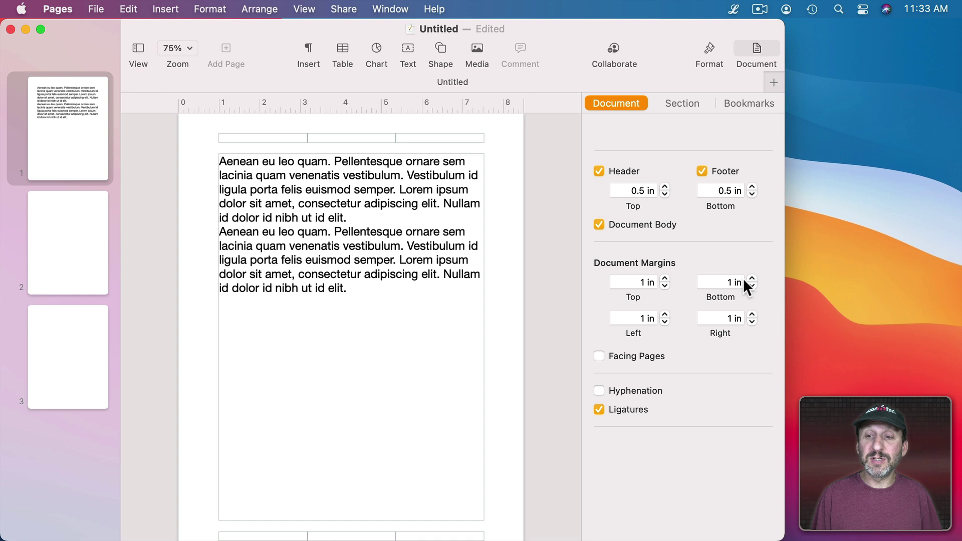
click(664, 278)
click(665, 285)
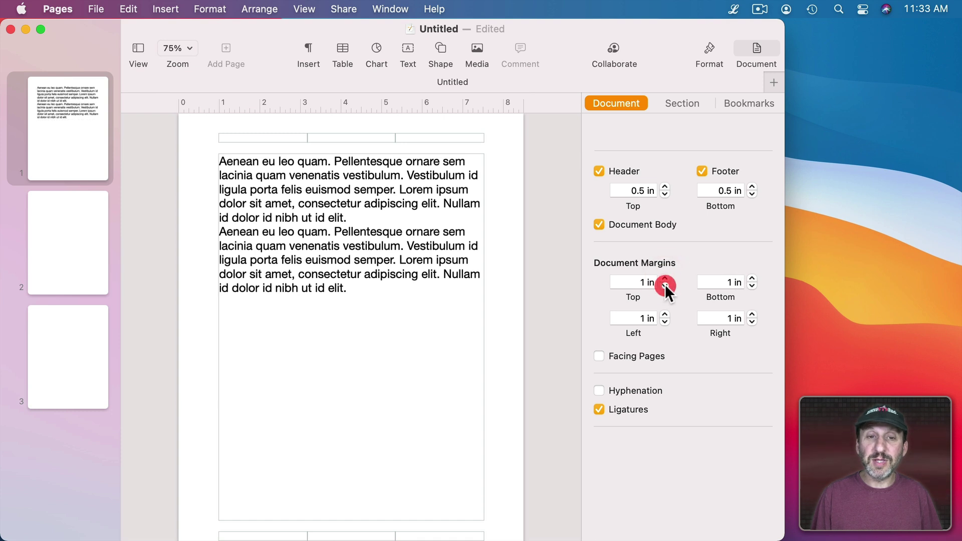
click(665, 315)
click(752, 315)
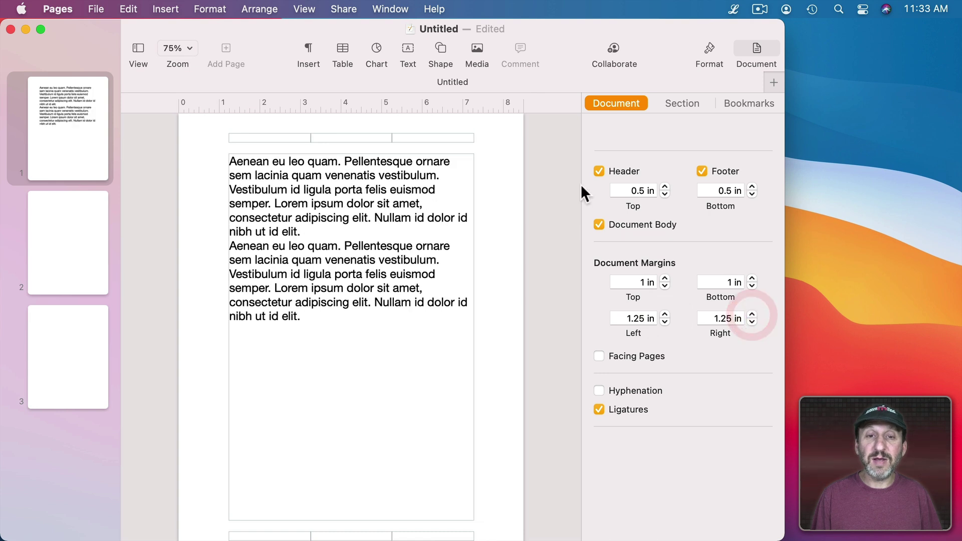